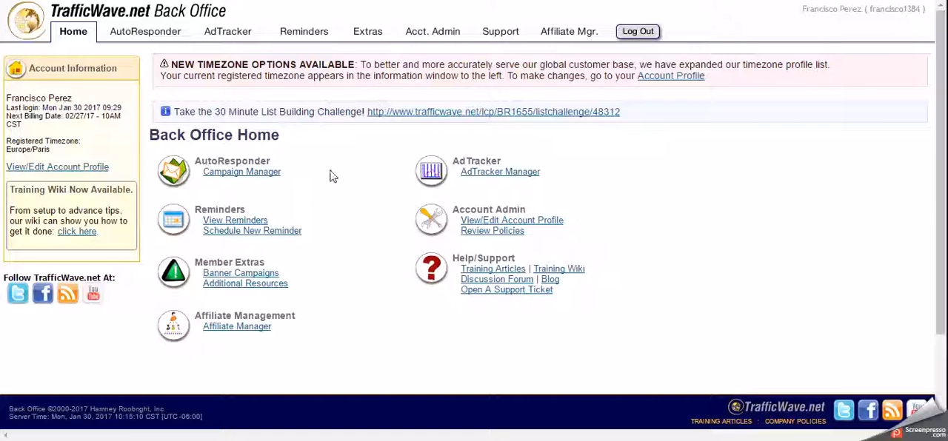
Create a new autoresponder letter in the methodeloto campaign, starting with a blank letter instead of a template.
left_click(245, 173)
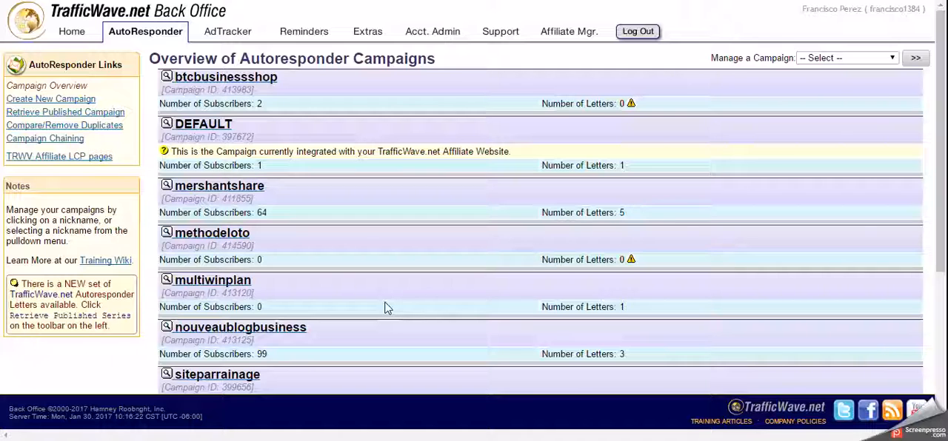
left_click(213, 238)
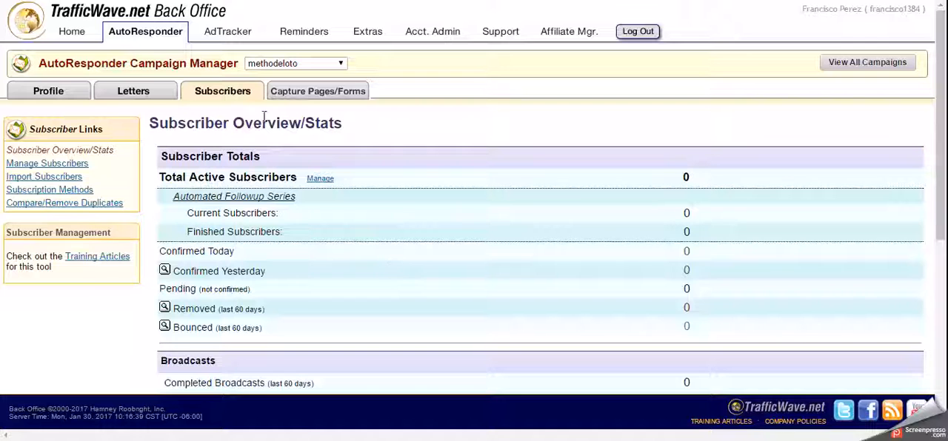
mouse_move(133, 93)
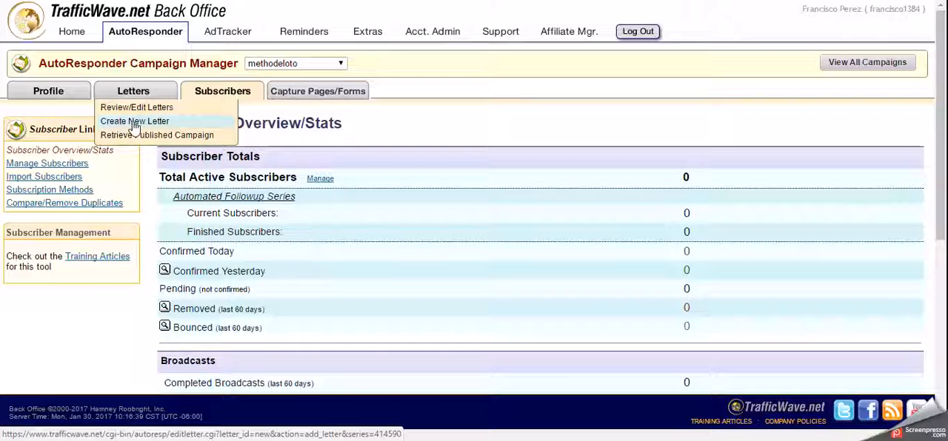
left_click(133, 125)
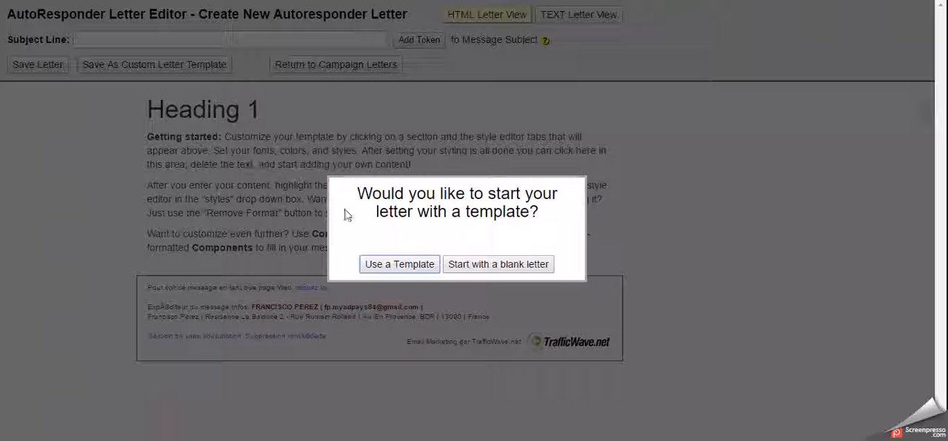
left_click(457, 261)
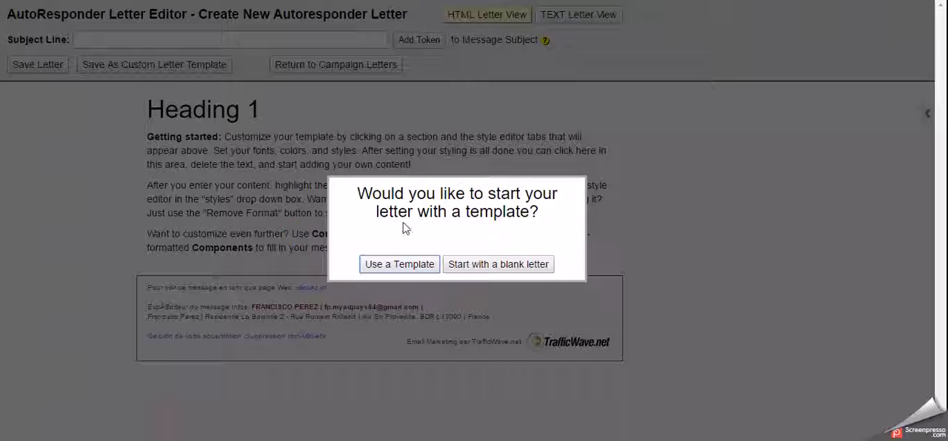
left_click(498, 268)
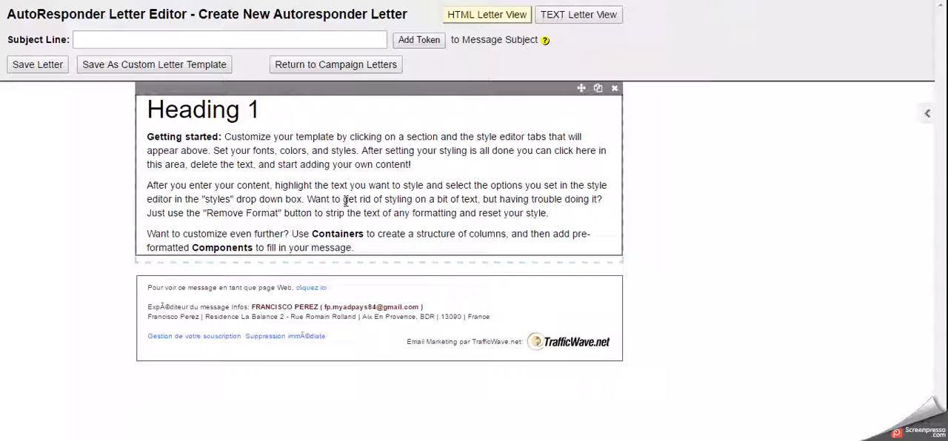
Delete all the placeholder text, including "Heading 1", from the letter body.
left_click(357, 247)
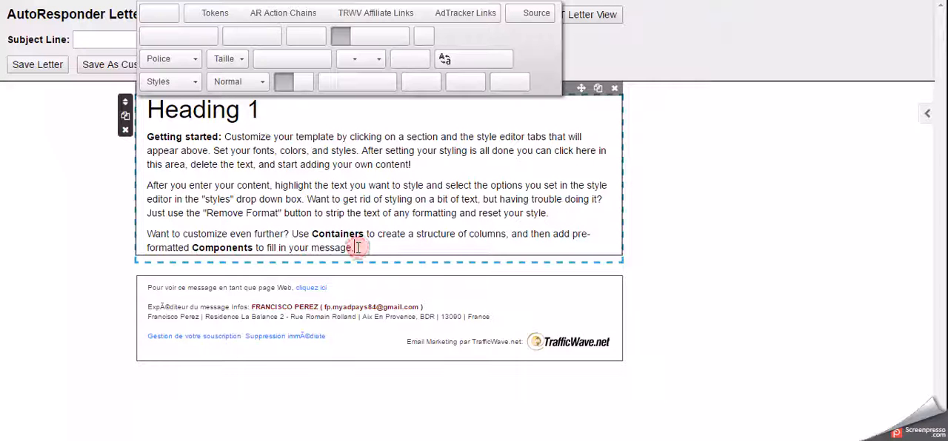
left_click_drag(357, 247, 342, 234)
left_click_drag(209, 144, 142, 109)
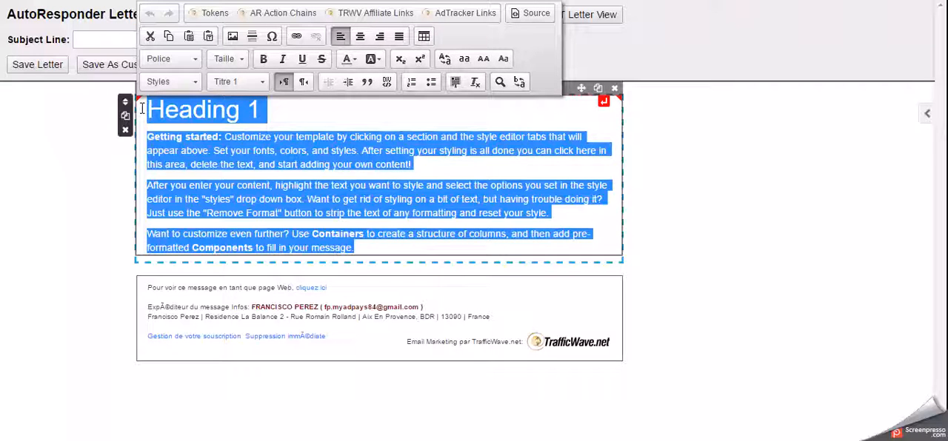
key("BackSpace")
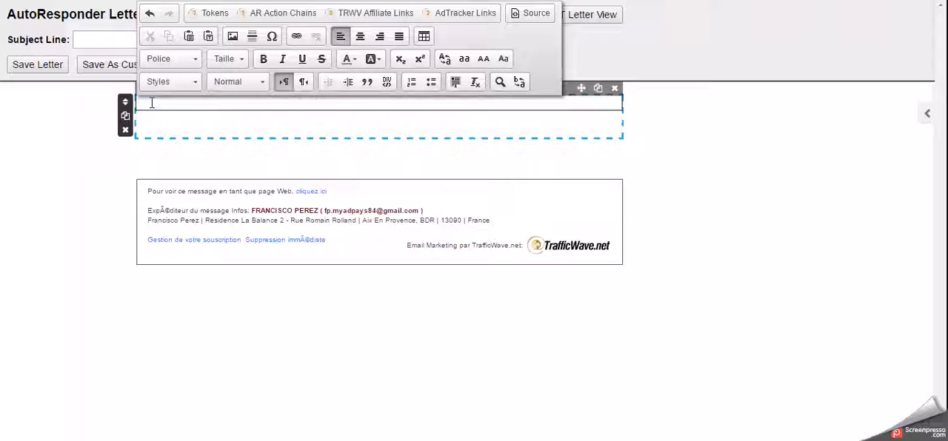
Switch to the WordPad document and remove the empty line above the paragraph starting "J'ai rencontré quelqu'un".
left_click(579, 439)
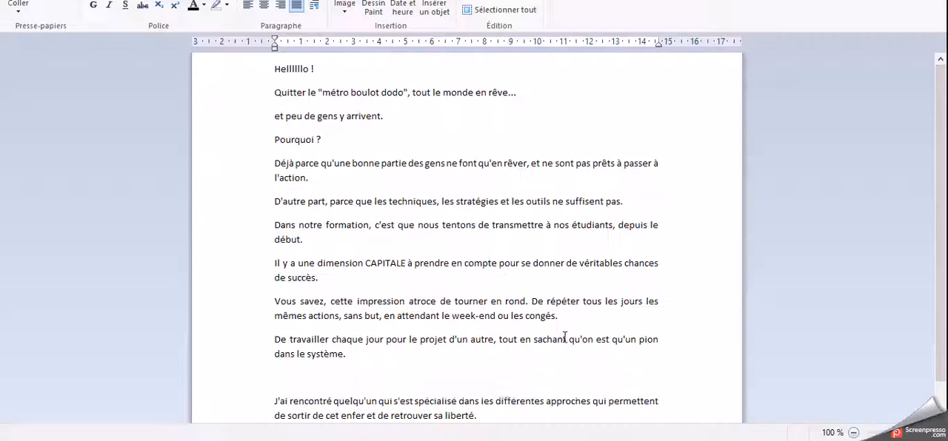
left_click_drag(274, 69, 457, 396)
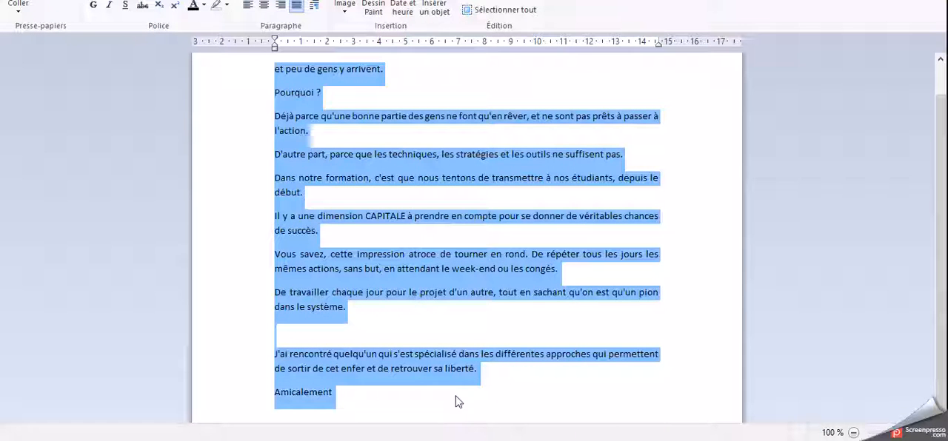
right_click(361, 163)
left_click(399, 183)
left_click(279, 345)
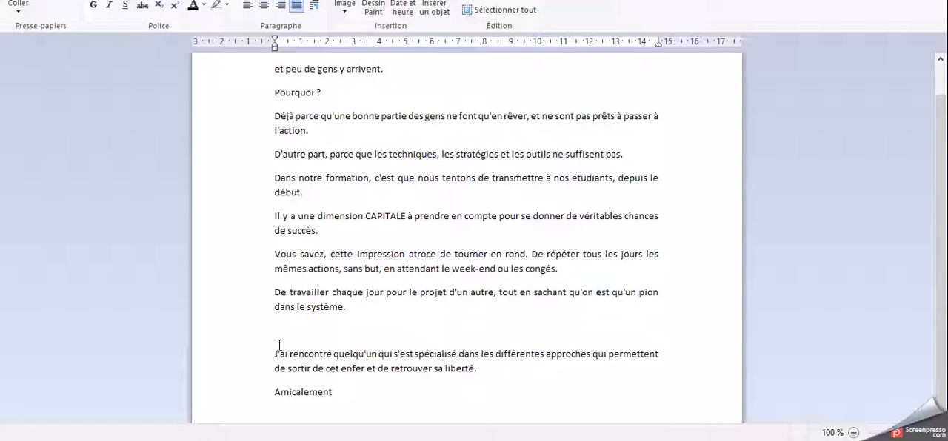
key("BackSpace")
Copy the whole text from "Helllllo !" to "Amicalement" and paste it into the empty letter body in the TrafficWave letter editor.
left_click_drag(345, 369, 270, 65)
right_click(296, 87)
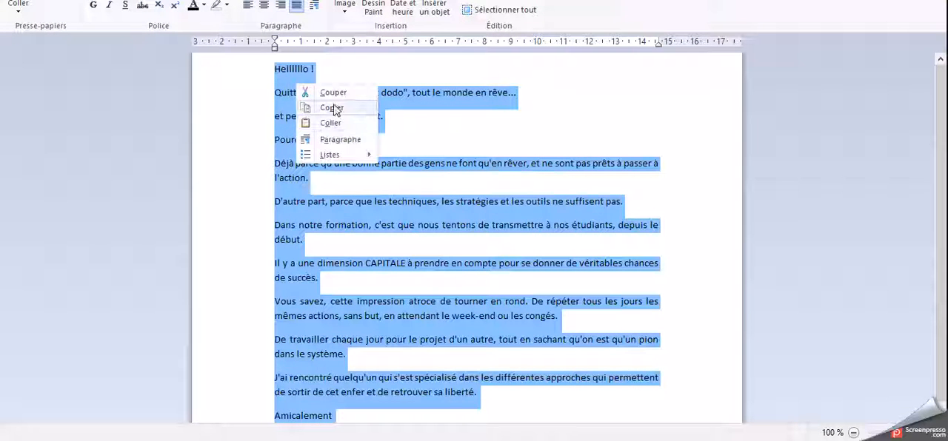
left_click(331, 108)
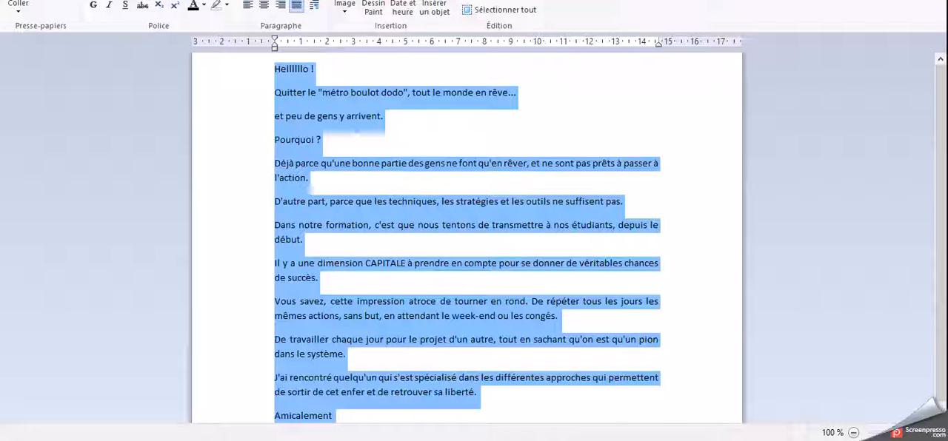
left_click(596, 437)
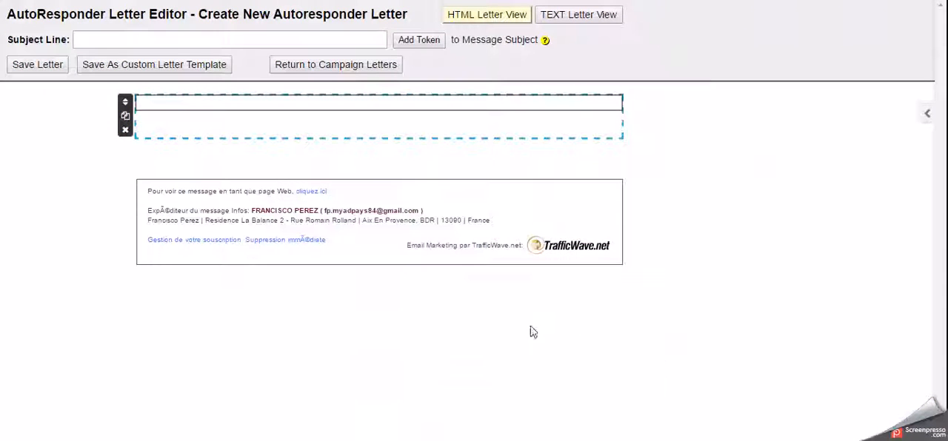
left_click(145, 103)
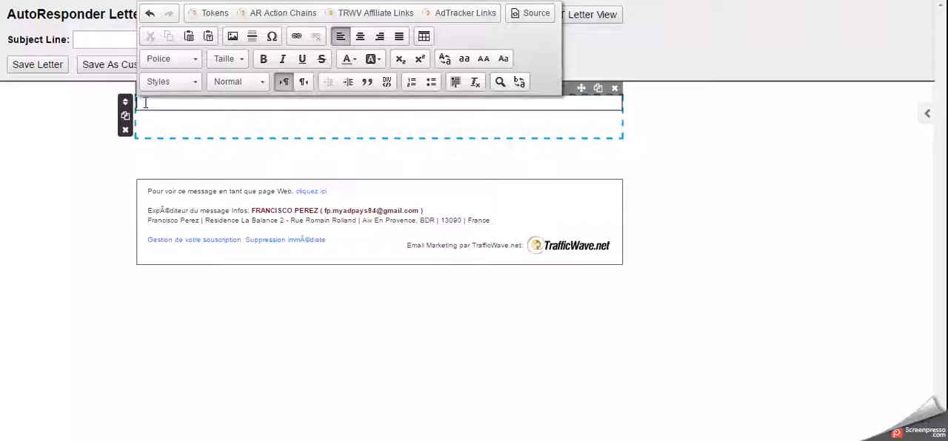
key("ctrl+v")
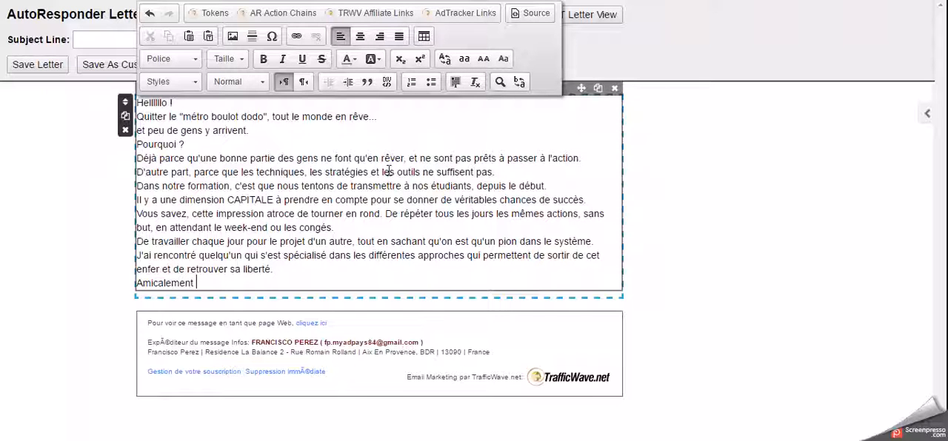
Justify the entire pasted text of the letter.
left_click_drag(196, 284, 125, 97)
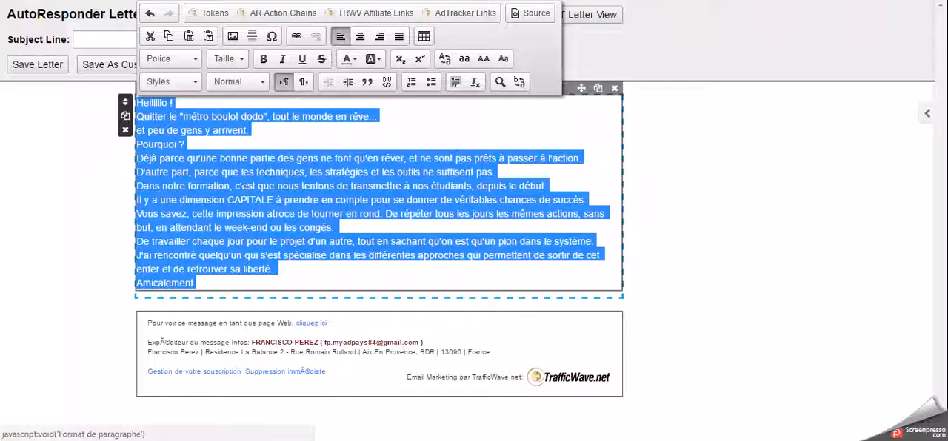
left_click(398, 37)
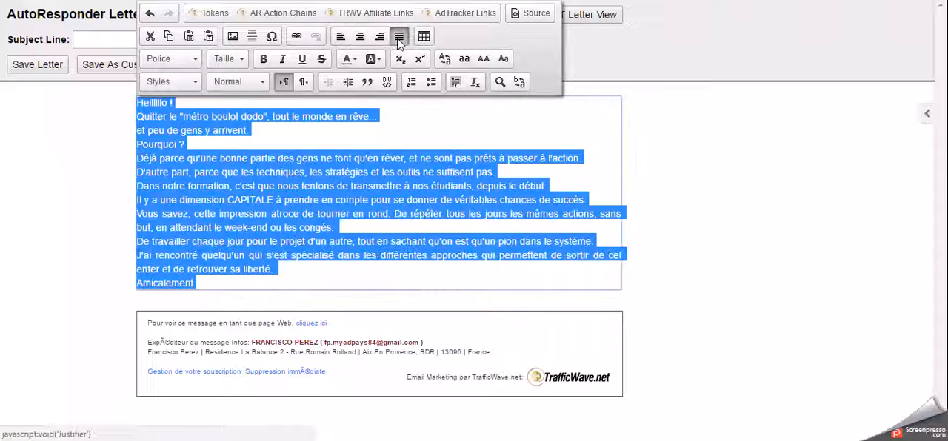
left_click(235, 144)
Insert a blank line after the greeting, "tout le monde en rêve...", "et peu de gens y arrivent.", "Pourquoi ?" and "les outils ne suffisent pas.".
left_click(175, 103)
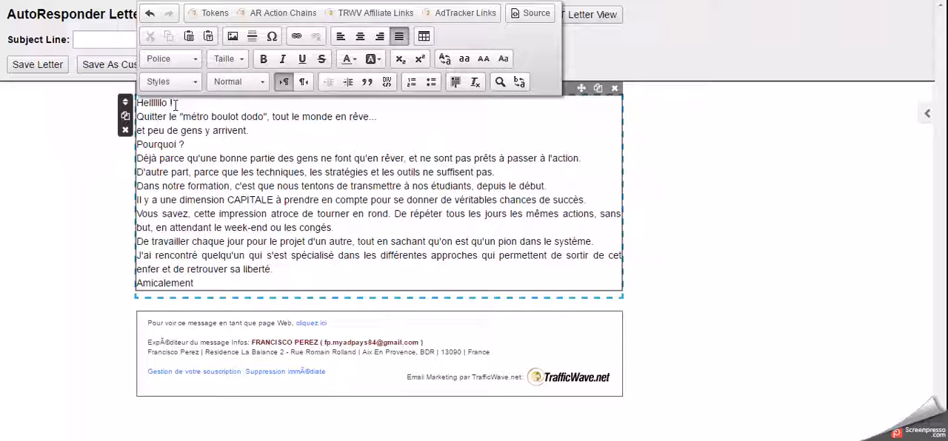
key("Return")
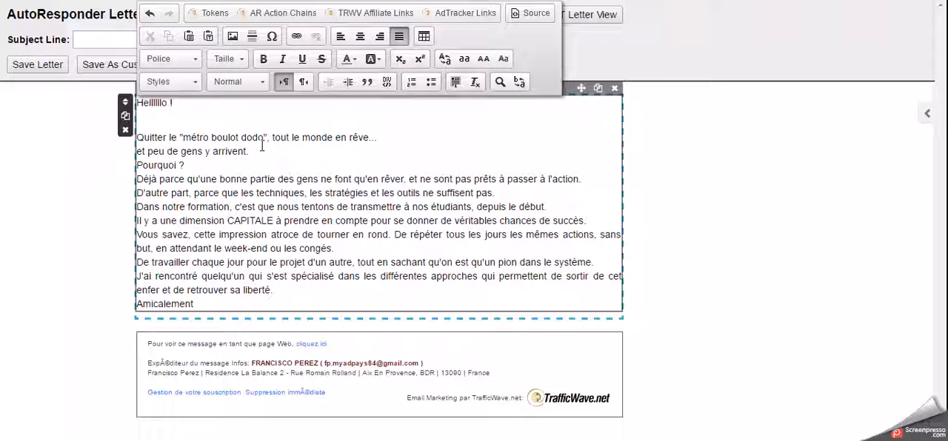
left_click(391, 139)
key("Return")
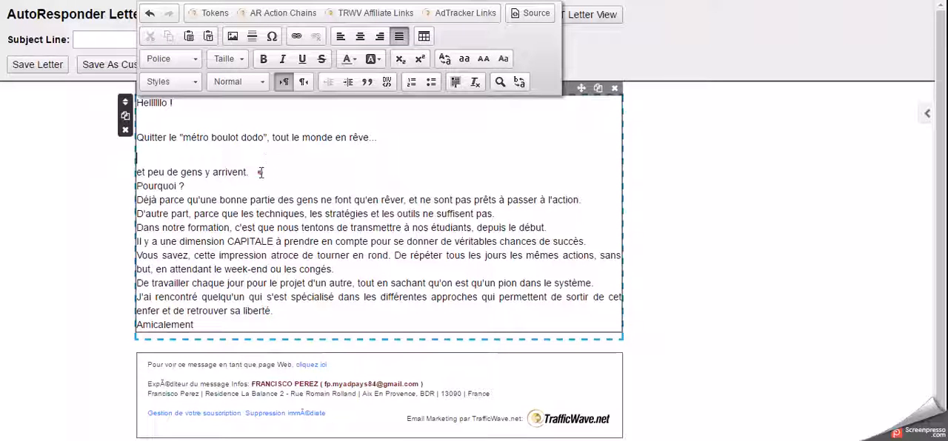
left_click(261, 173)
key("Return")
left_click(202, 207)
key("Return")
left_click(511, 253)
key("Return")
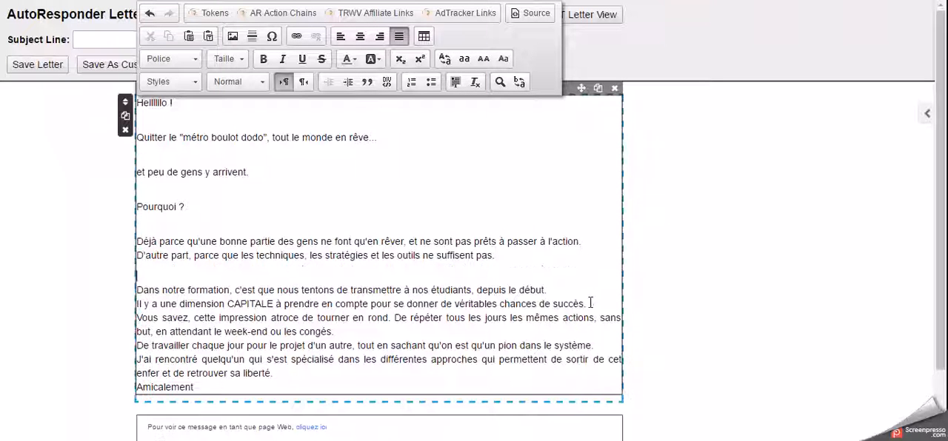
Insert a blank line after the paragraphs ending "chances de succès.", "ou les congés.", "dans le système." and "retrouver sa liberté.".
left_click(593, 299)
key("Return")
left_click(371, 353)
key("Return")
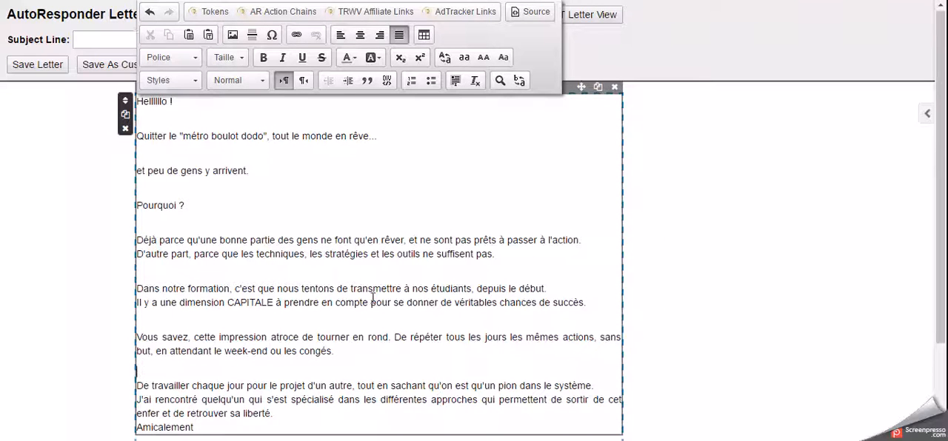
scroll(372, 298, "down", 3)
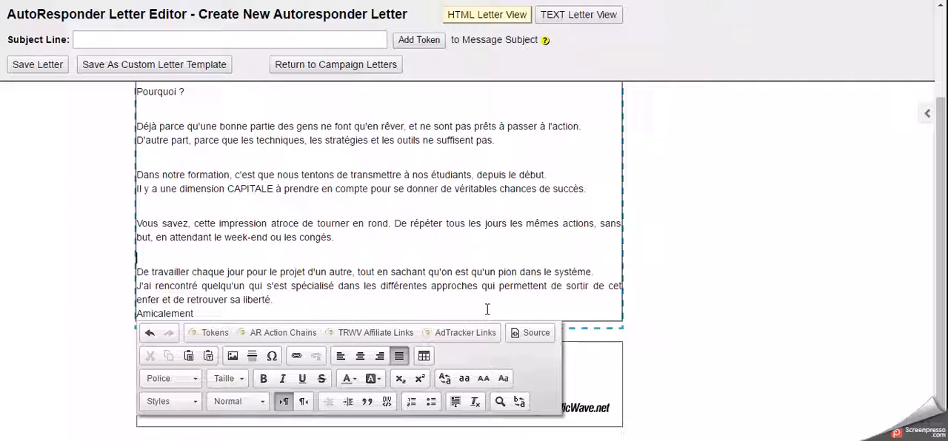
left_click(600, 271)
key("Return")
left_click(291, 322)
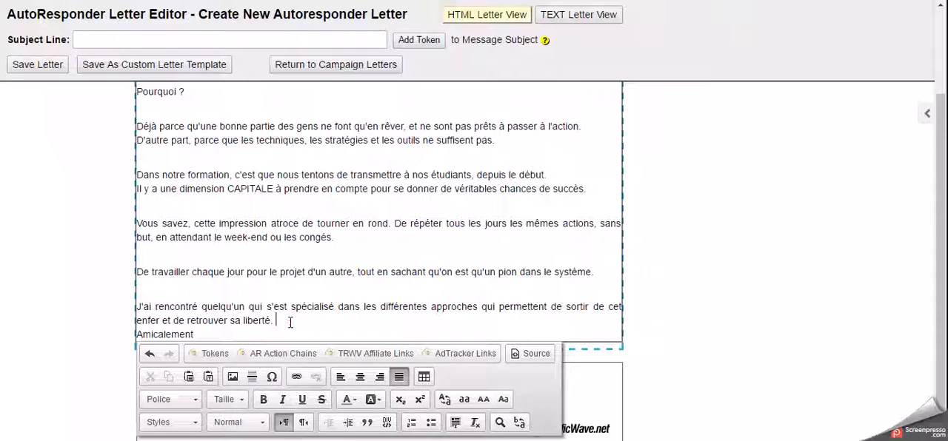
key("Return")
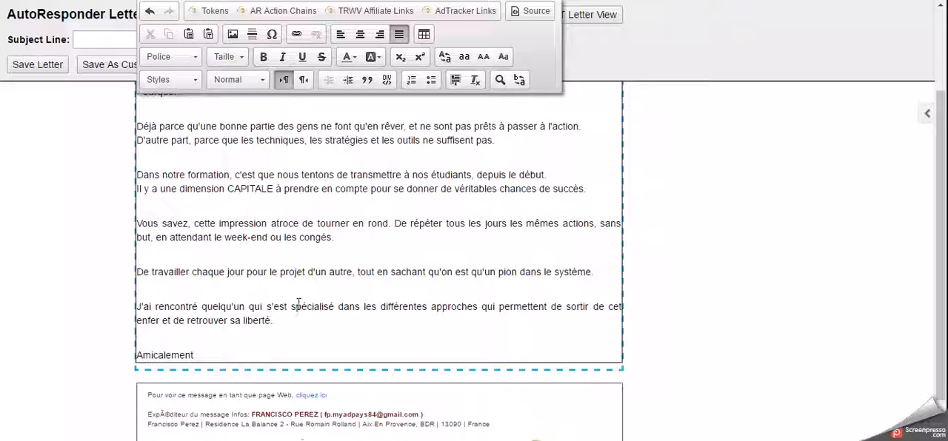
Replace the exclamation mark after the opening greeting with the Name token.
scroll(381, 229, "up", 3)
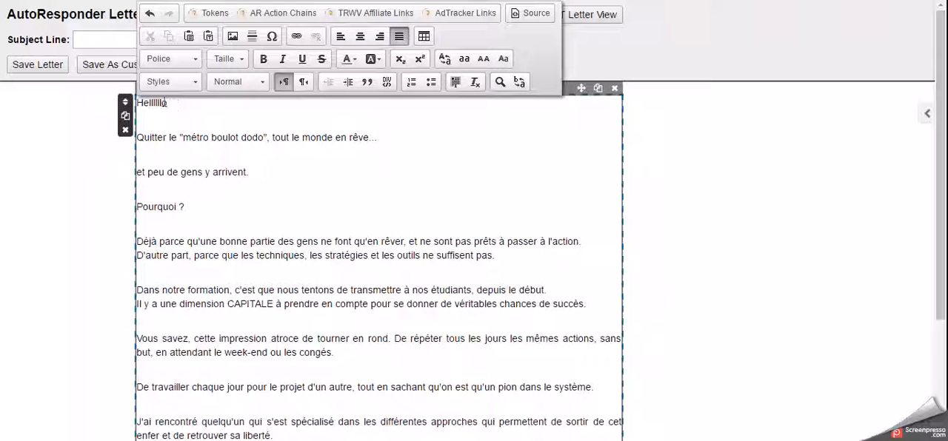
left_click(214, 13)
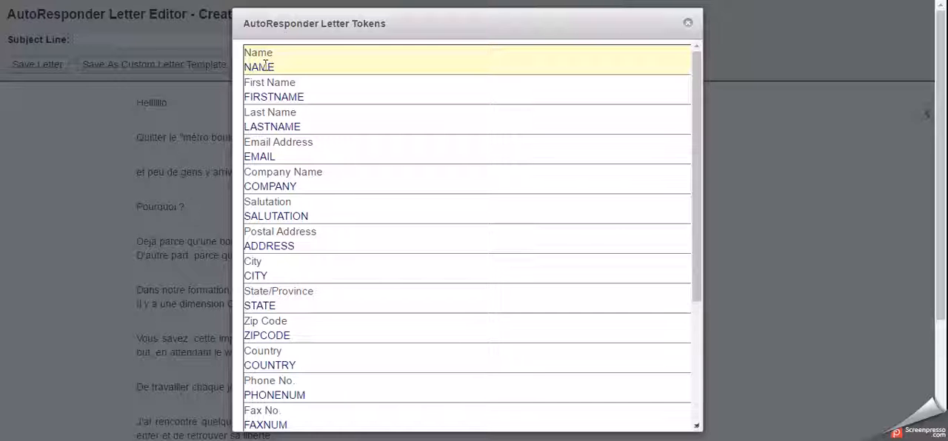
left_click(265, 65)
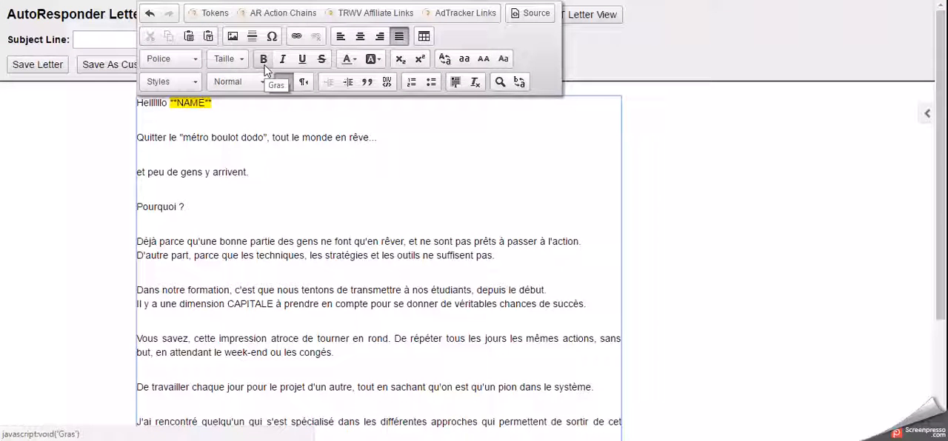
left_click(216, 114)
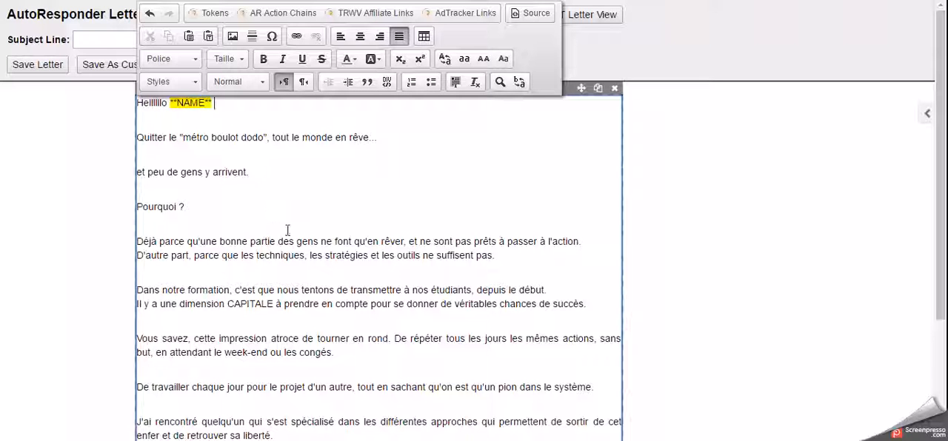
Insert the SIGNATURE Name token after the closing word "Amicalement" at the end of the letter.
scroll(287, 230, "down", 3)
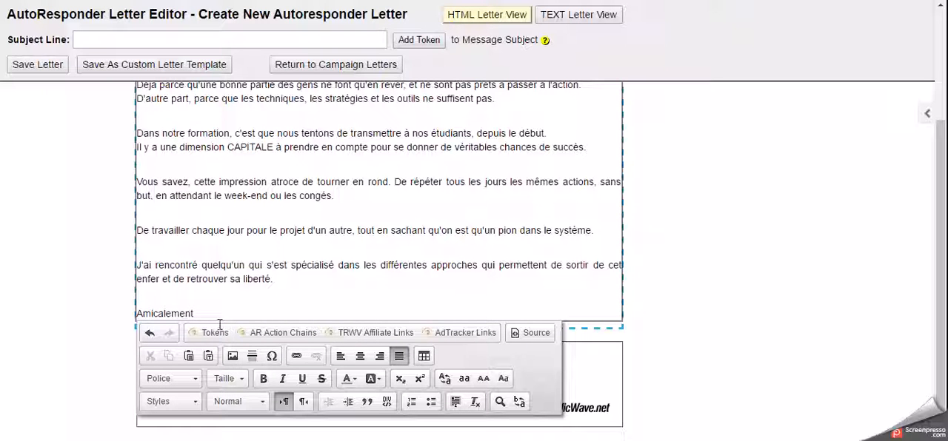
scroll(215, 319, "up", 3)
left_click(194, 321)
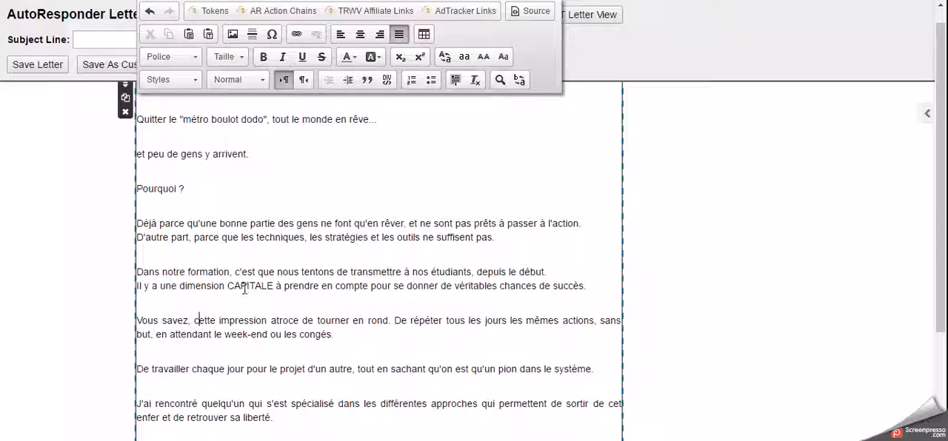
scroll(245, 290, "down", 3)
left_click(201, 314)
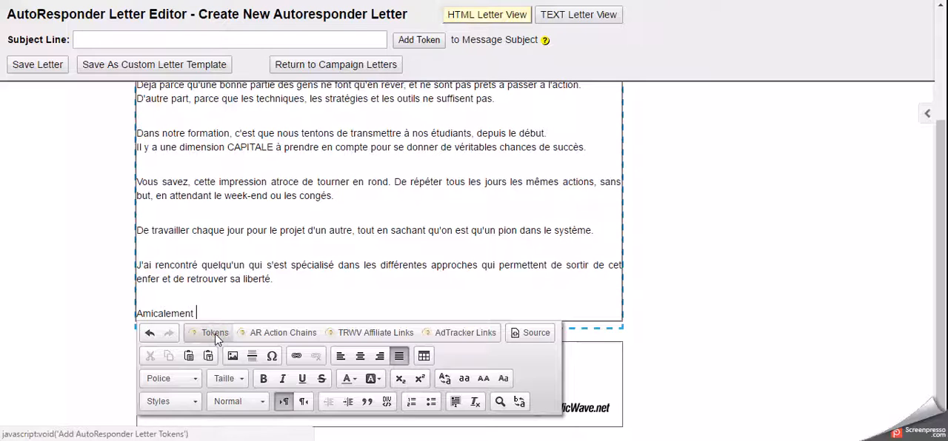
left_click(216, 334)
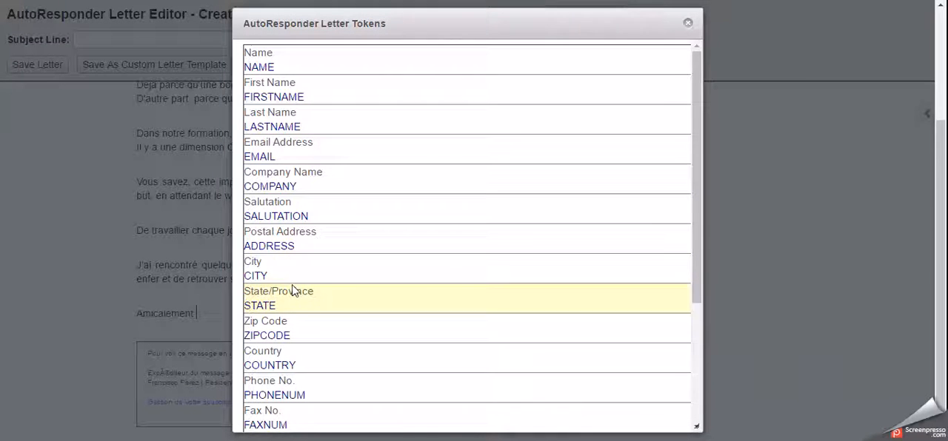
scroll(314, 333, "down", 5)
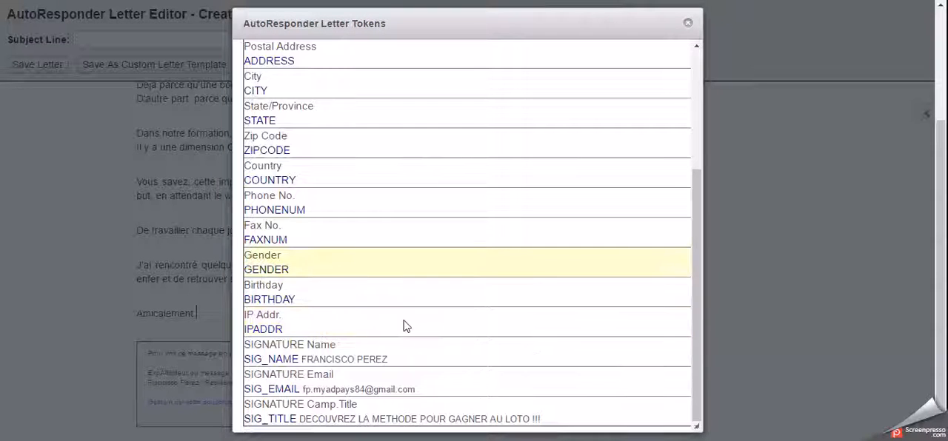
left_click(323, 348)
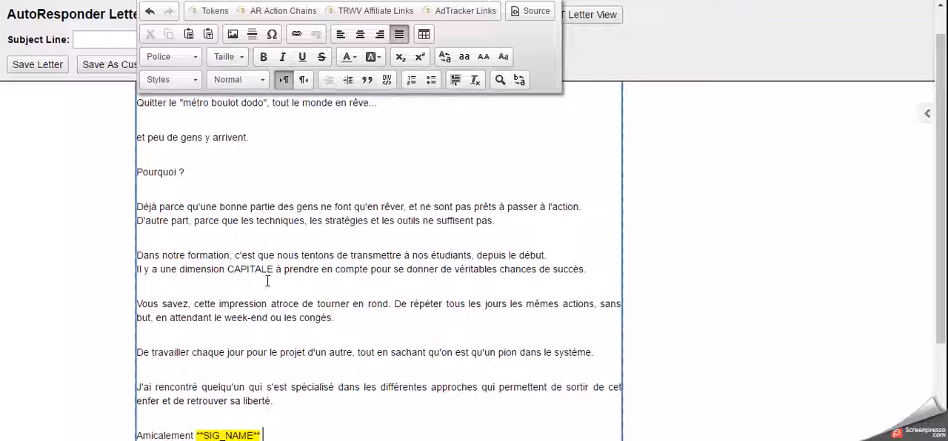
scroll(268, 282, "down", 3)
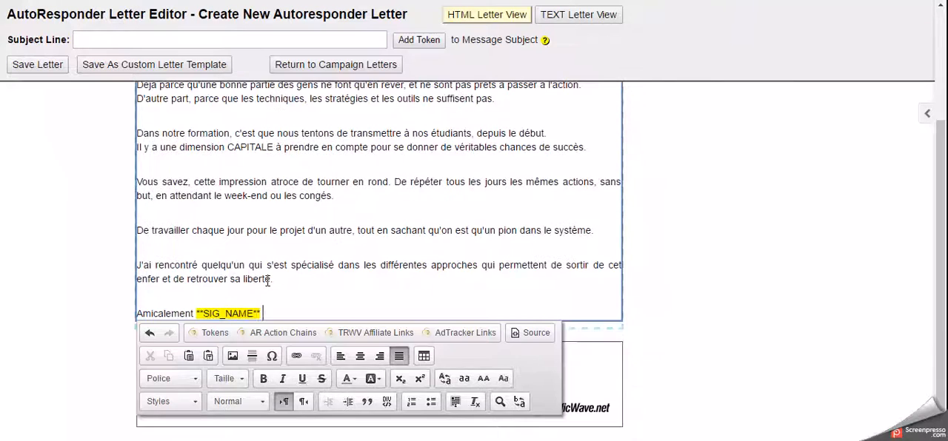
scroll(267, 282, "up", 4)
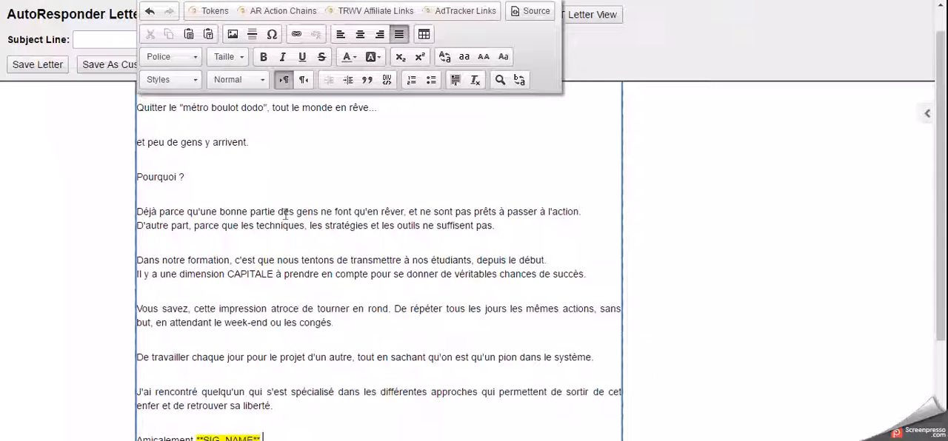
Set the letter's subject line to "MA METHODE POUR GAGNER AU LOTO !!!" and save the letter.
left_click(94, 38)
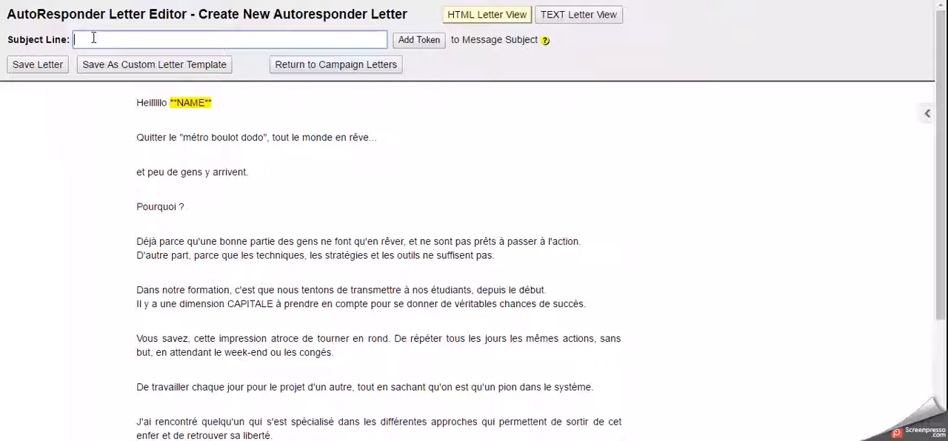
type("MA METHDOE")
key("BackSpace")
key("BackSpace")
key("BackSpace")
type("ODE POUR GAGNER")
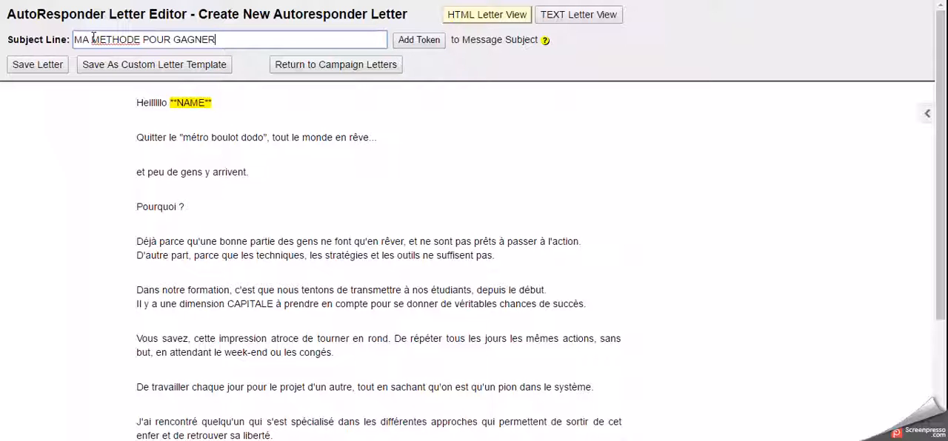
type(" AU LOTO ")
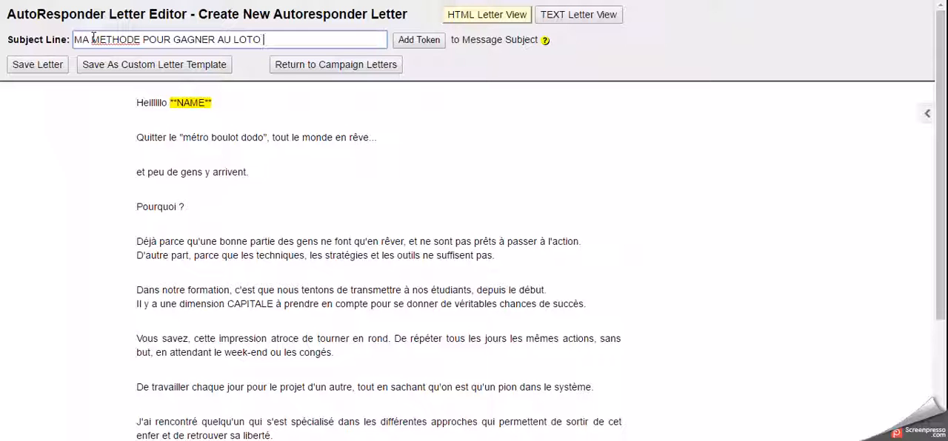
type("!!!")
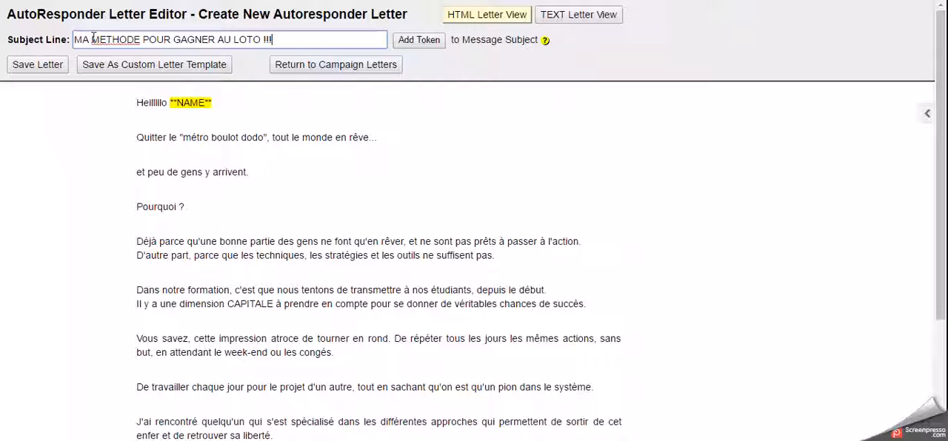
left_click(33, 70)
left_click(32, 65)
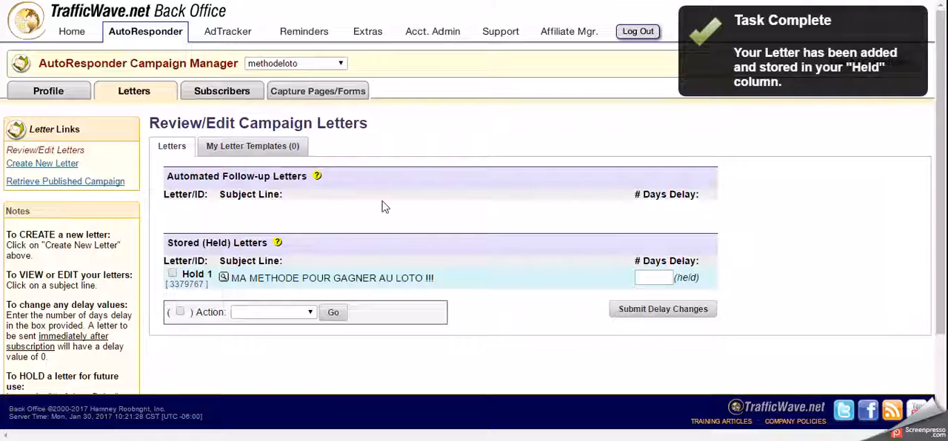
Proofread the held letter "MA METHODE POUR GAGNER AU LOTO !!!", checking its subject, greeting, body text, signature and sender footer.
scroll(422, 189, "down", 3)
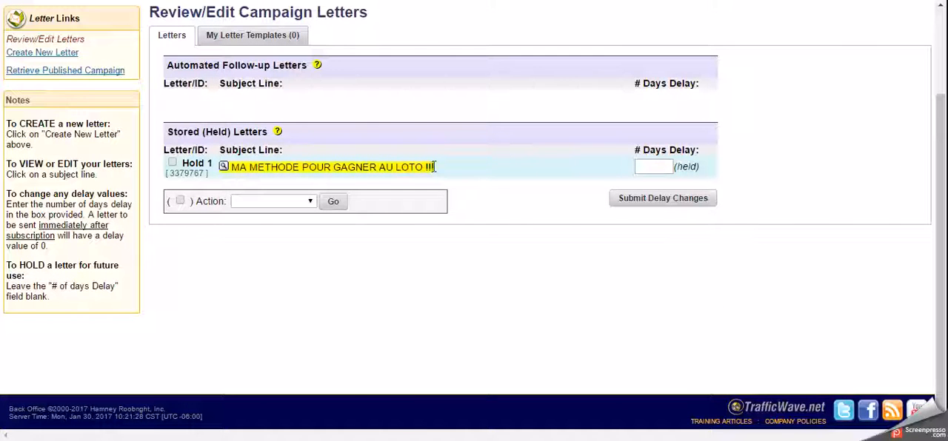
left_click(224, 166)
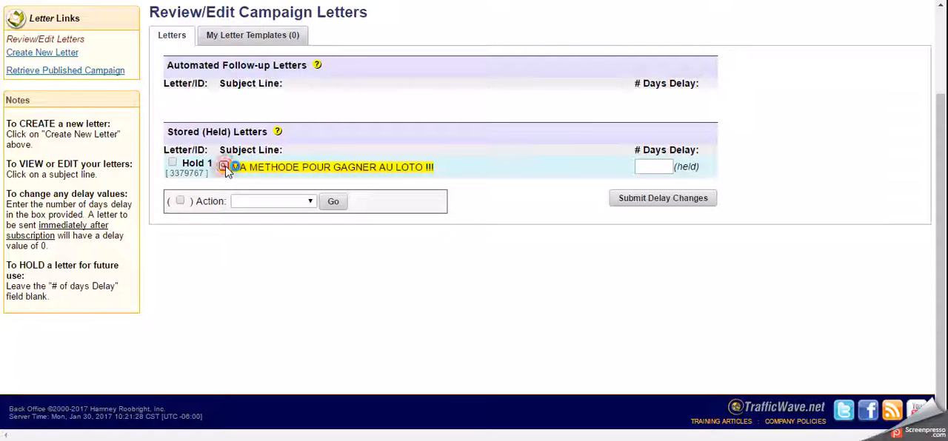
left_click(253, 155)
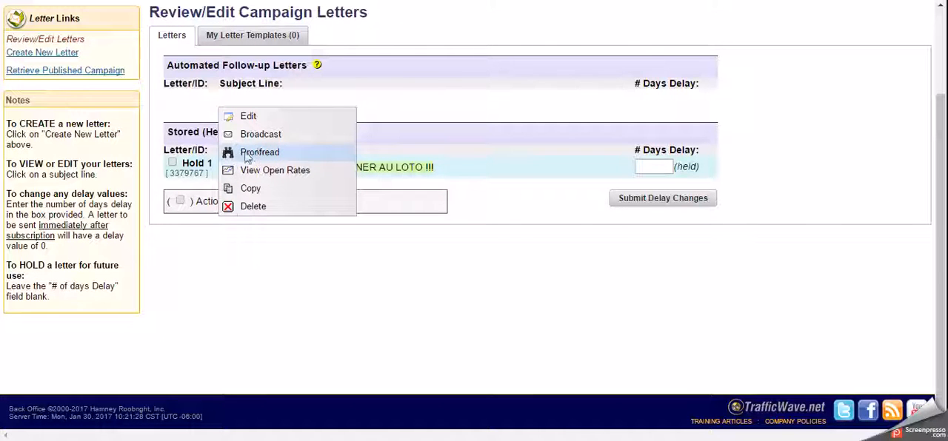
left_click(271, 156)
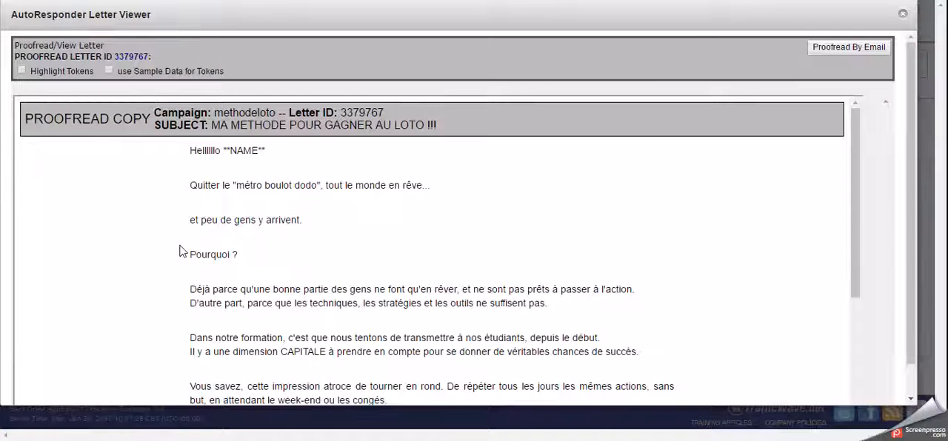
scroll(167, 249, "down", 3)
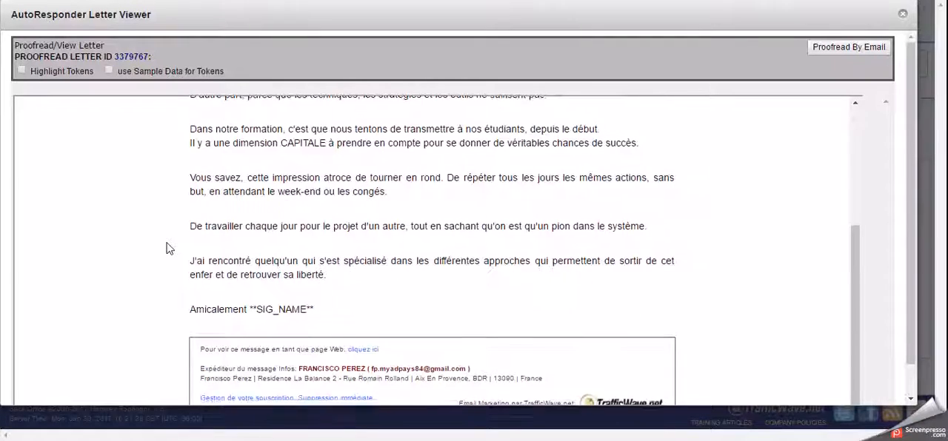
scroll(167, 250, "up", 2)
scroll(167, 250, "down", 2)
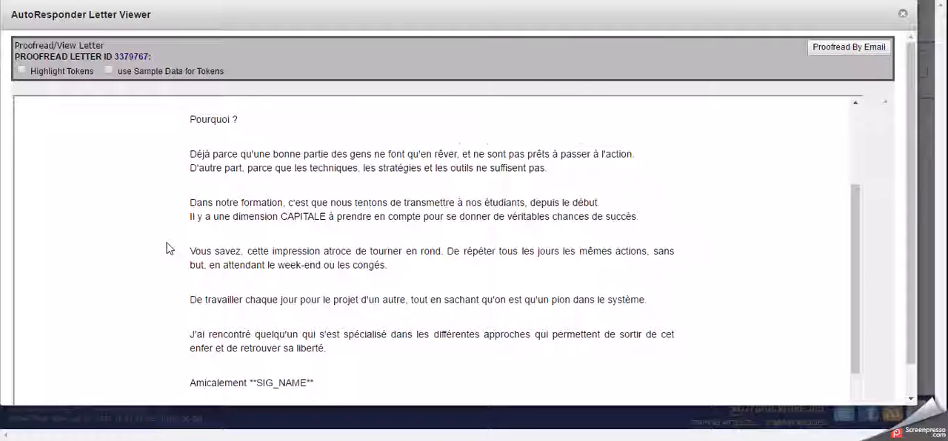
scroll(168, 250, "up", 3)
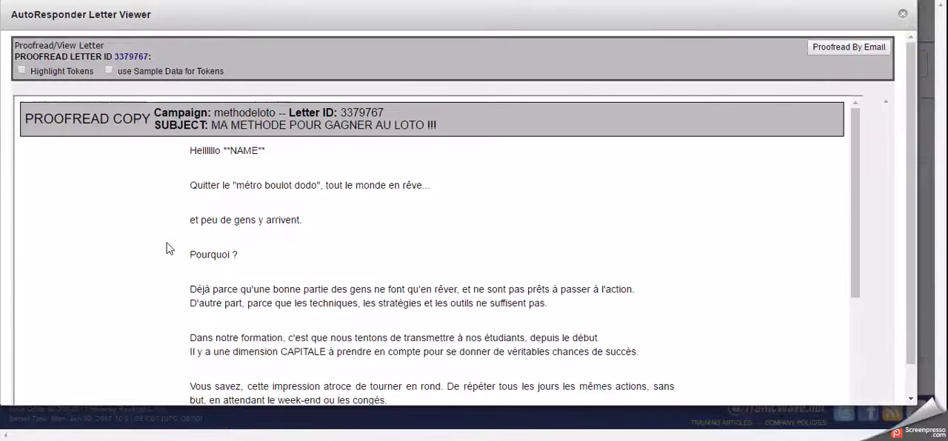
scroll(168, 250, "down", 3)
scroll(168, 250, "down", 2)
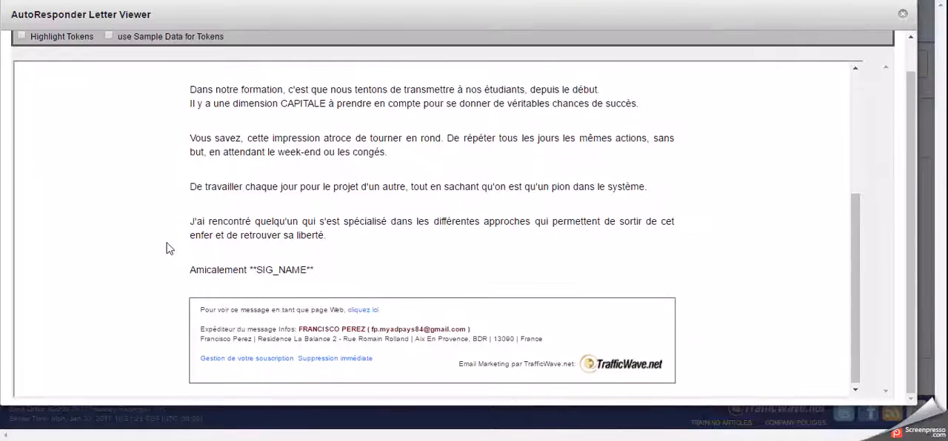
scroll(168, 249, "up", 3)
scroll(267, 200, "down", 1)
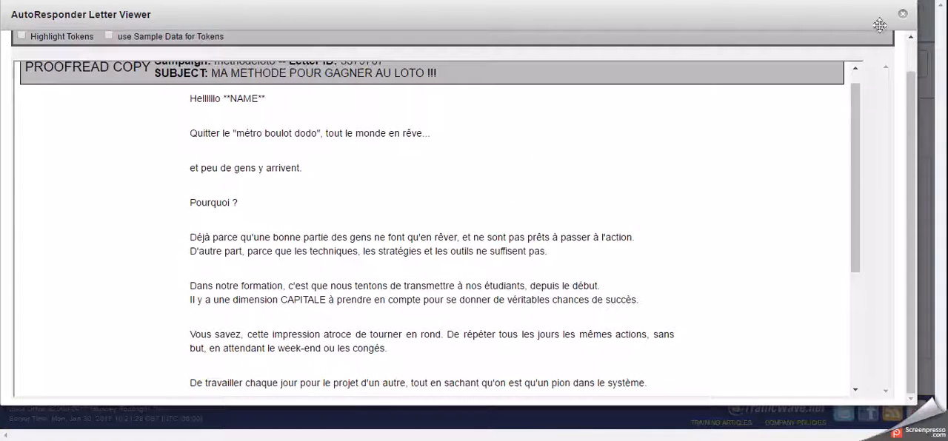
scroll(268, 287, "down", 3)
scroll(259, 280, "up", 5)
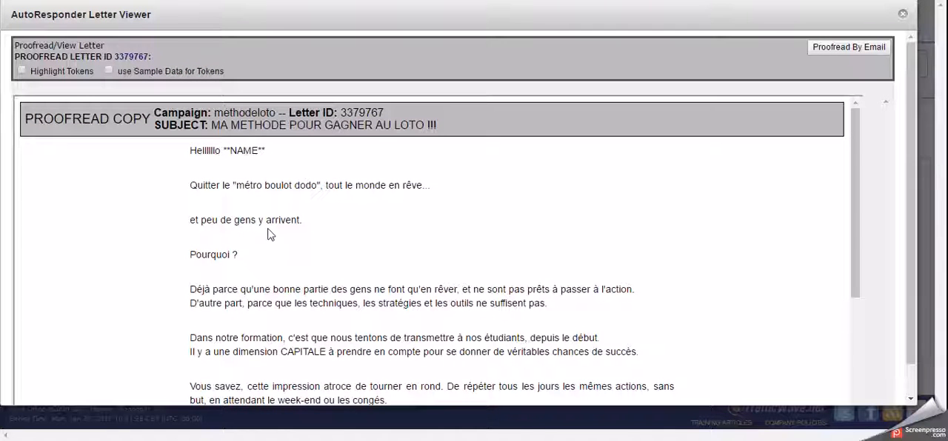
scroll(268, 234, "down", 4)
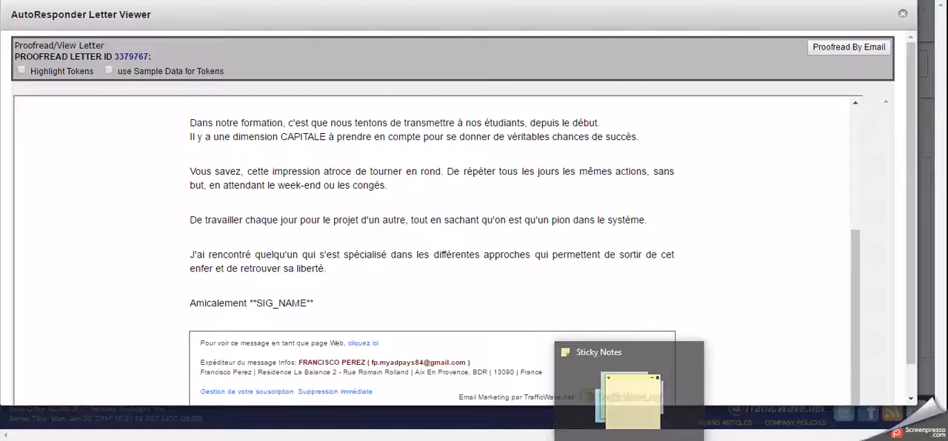
left_click(628, 440)
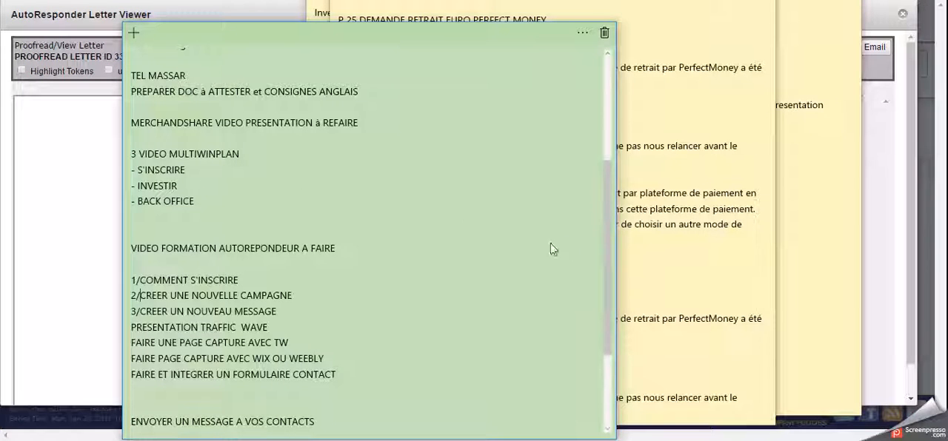
left_click(810, 231)
left_click_drag(629, 167, 425, 173)
right_click(440, 169)
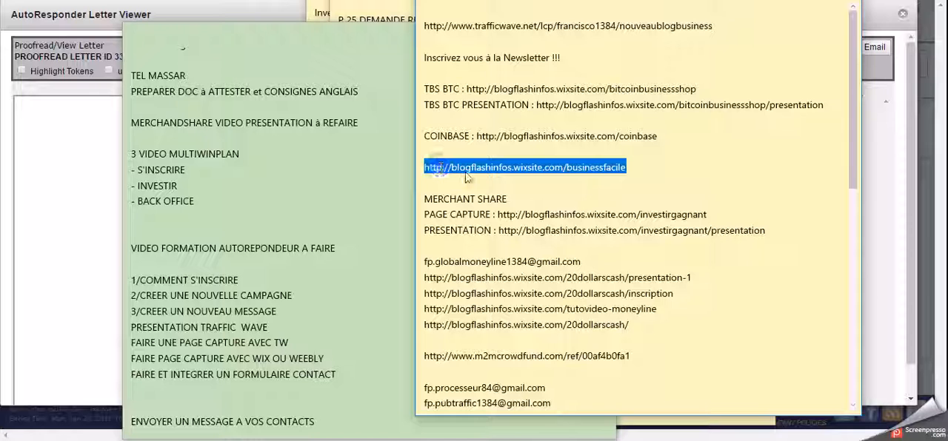
left_click(436, 151)
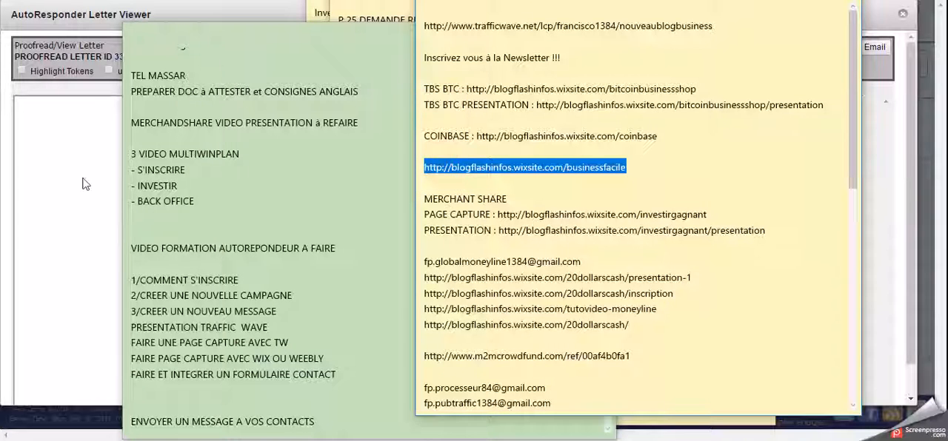
left_click(83, 179)
Close the proofread copy and open the held letter "MA METHODE POUR GAGNER AU LOTO !!!" for editing.
left_click(902, 15)
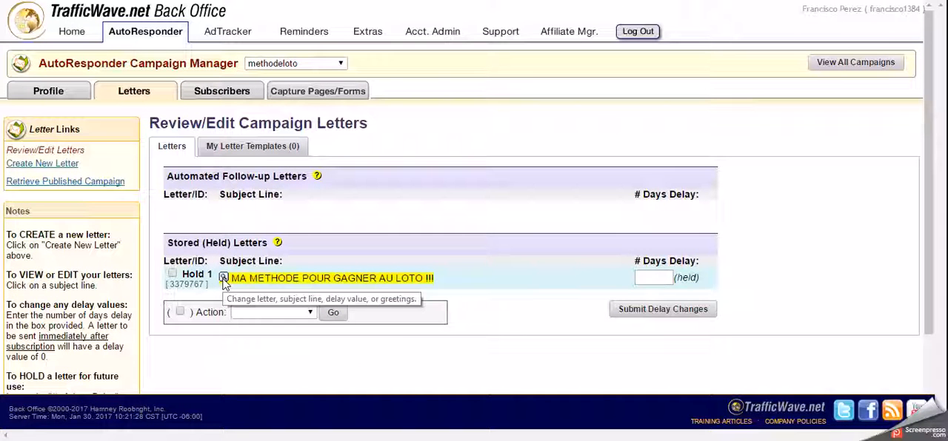
left_click(223, 279)
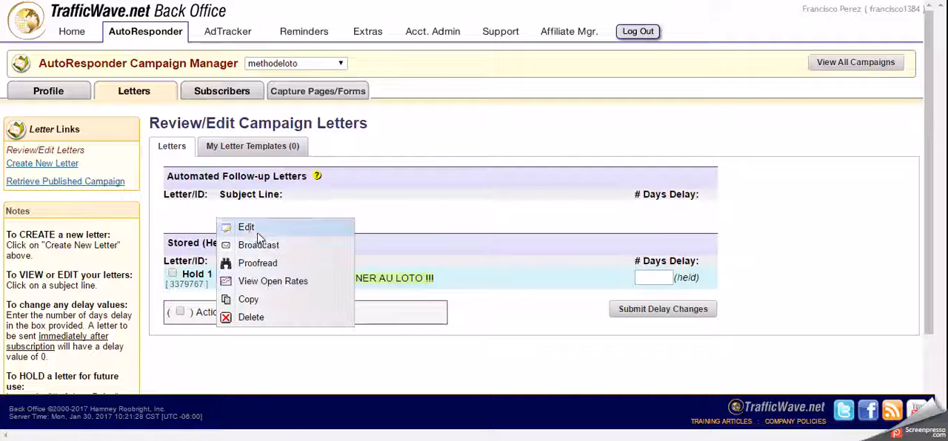
left_click(247, 229)
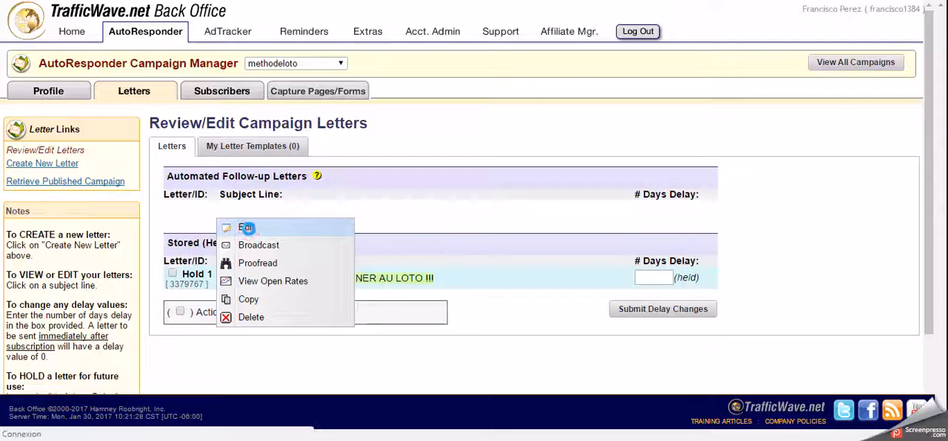
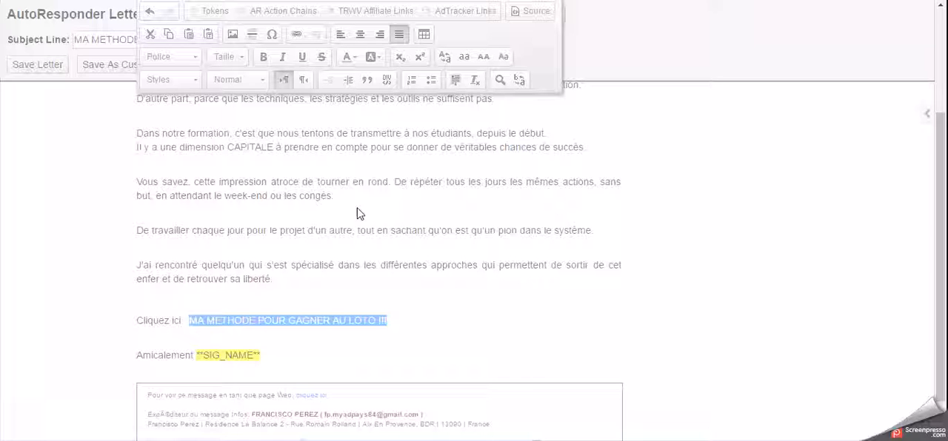
key("ctrl+l")
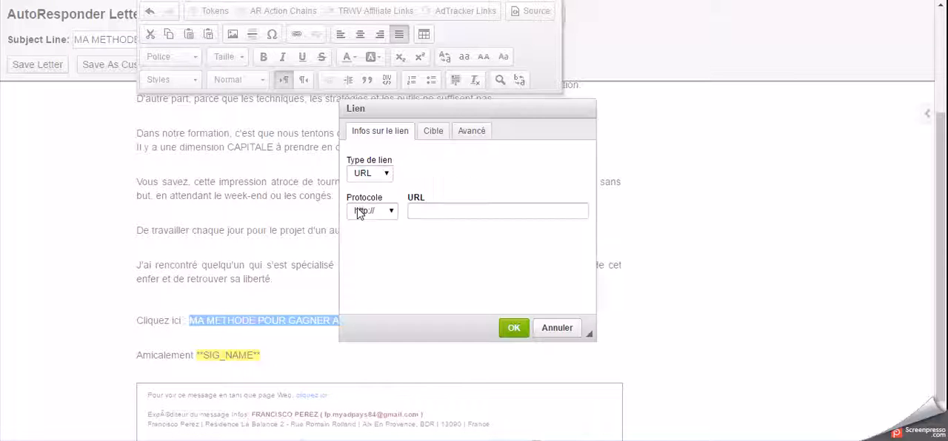
left_click(422, 211)
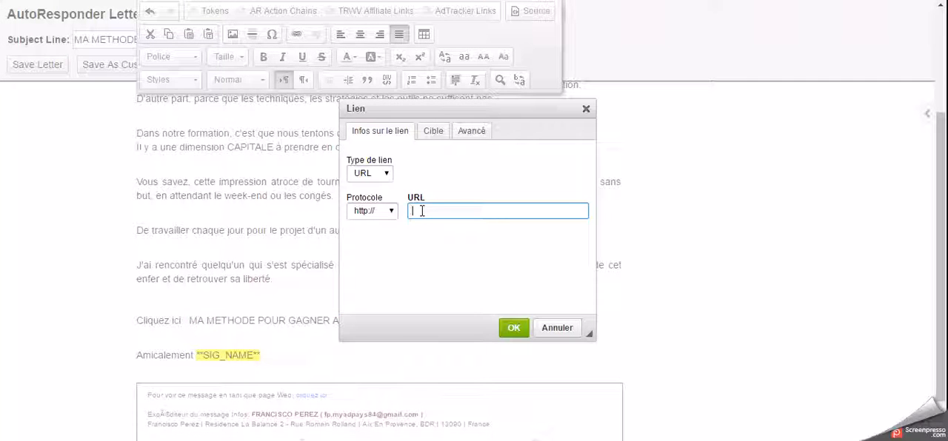
right_click(423, 213)
left_click(467, 297)
type("http://blogflashinfos.wixsite.com/businessfacile")
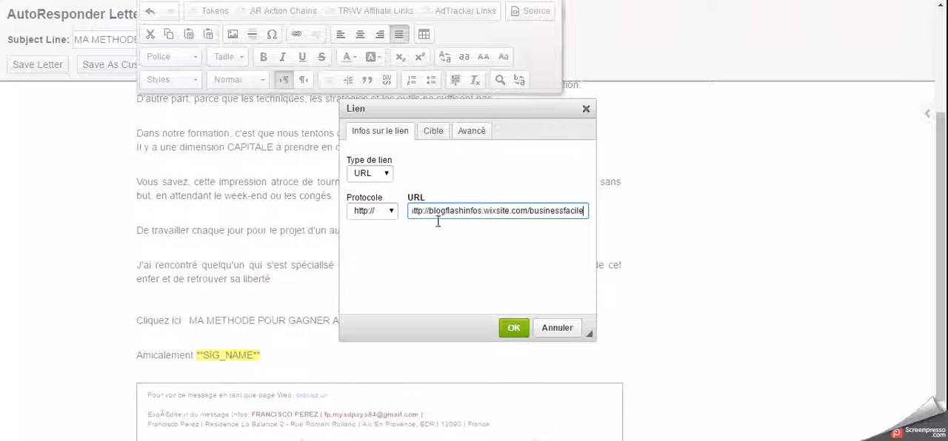
left_click(517, 332)
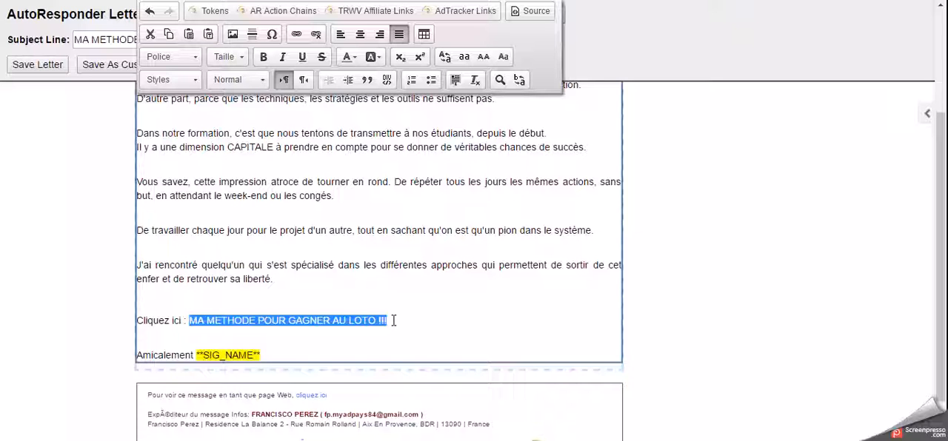
Format the link text "MA METHODE POUR GAGNER AU LOTO !!!" as bold, italic, underlined and royal blue, and save the letter.
left_click(263, 58)
left_click(283, 58)
left_click(302, 58)
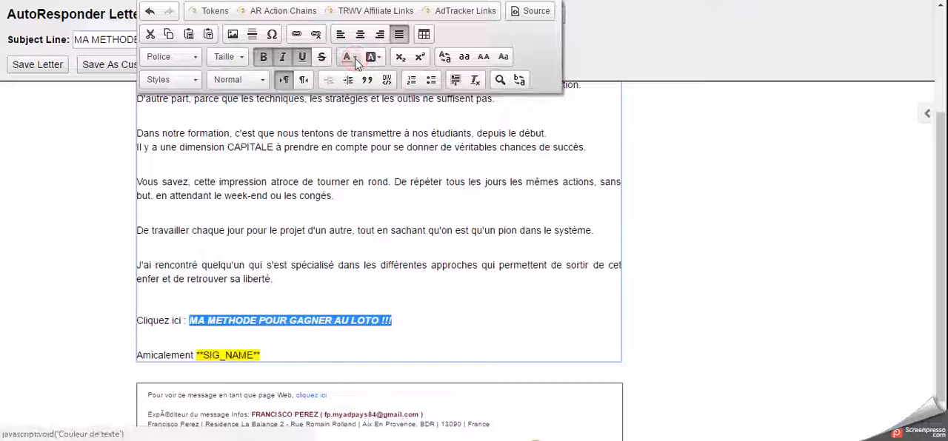
left_click(355, 59)
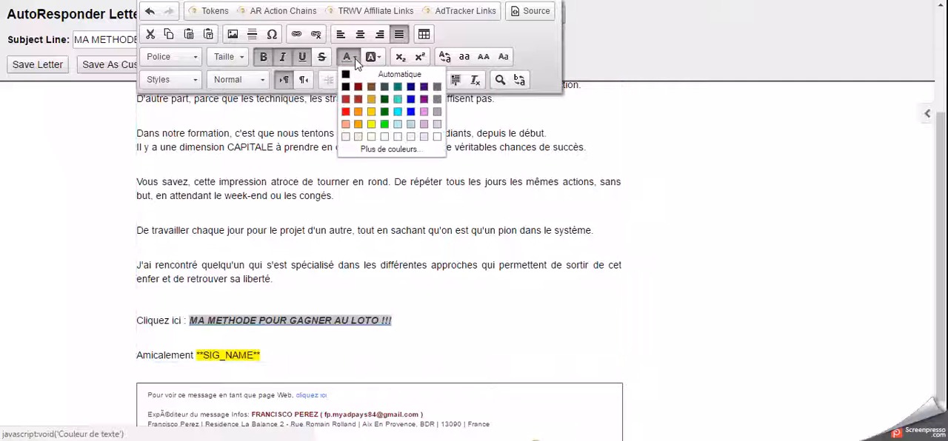
left_click(411, 99)
left_click(437, 280)
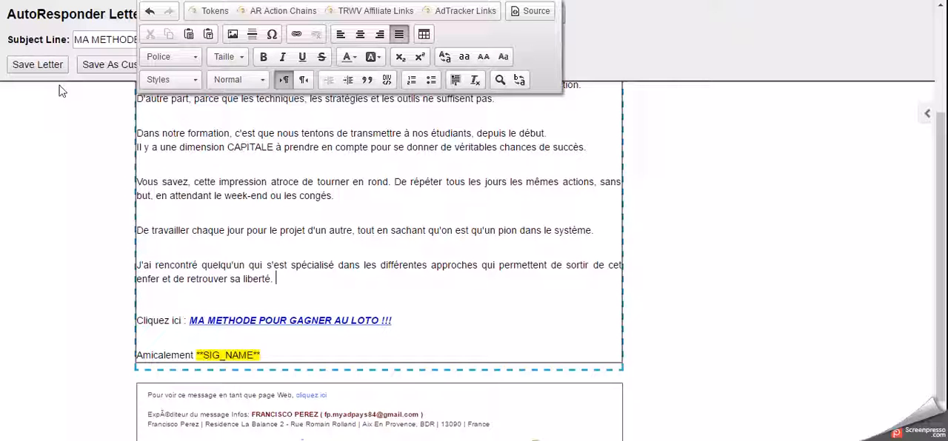
left_click(37, 67)
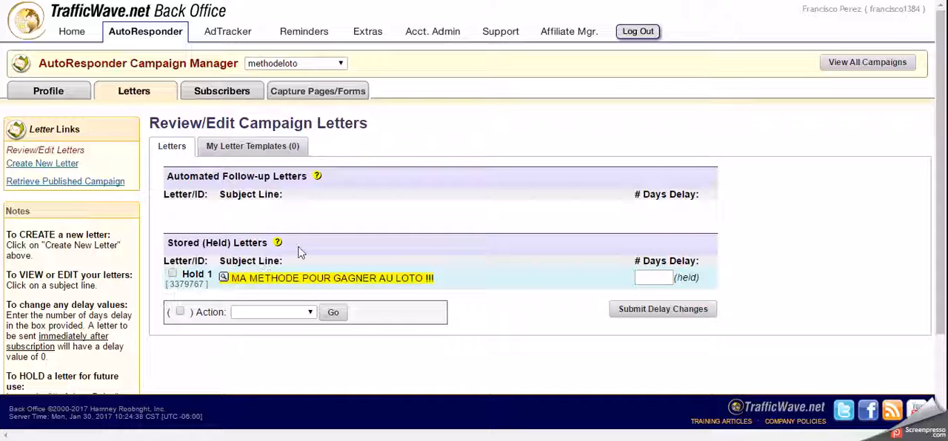
Proofread the held letter, test its "MA METHODE POUR GAGNER AU LOTO !!!" link, and close the proofread copy.
left_click(224, 278)
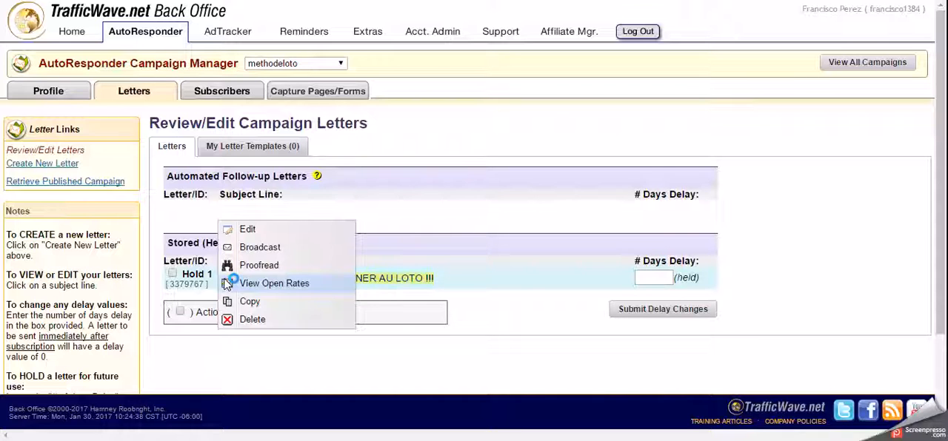
left_click(260, 267)
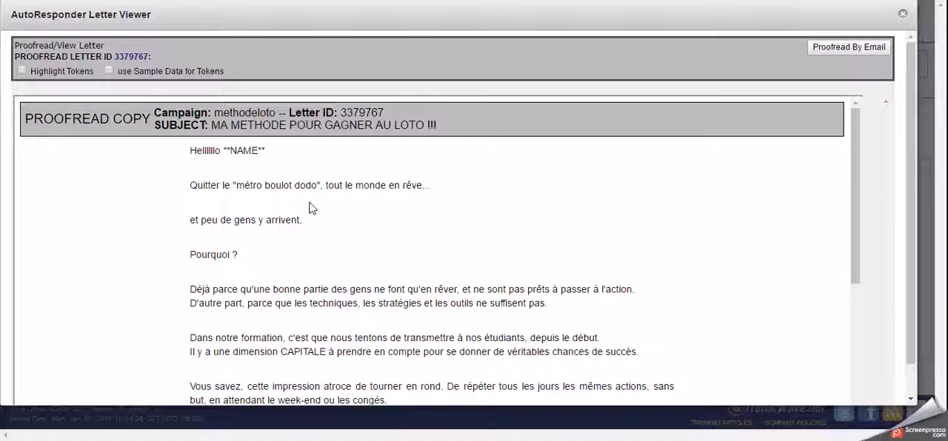
scroll(309, 207, "down", 3)
scroll(310, 208, "down", 1)
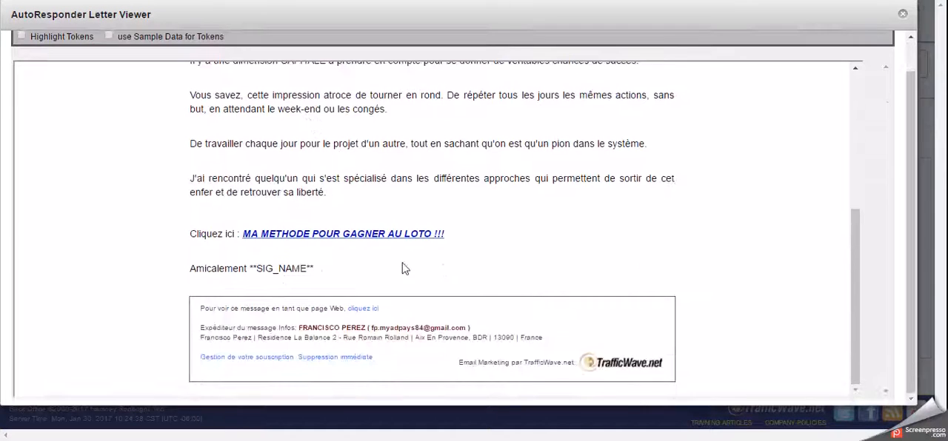
left_click(336, 236)
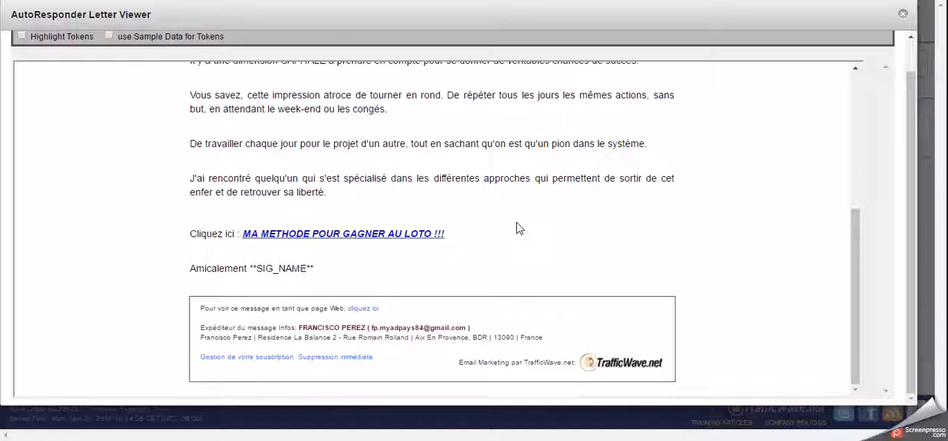
left_click(903, 14)
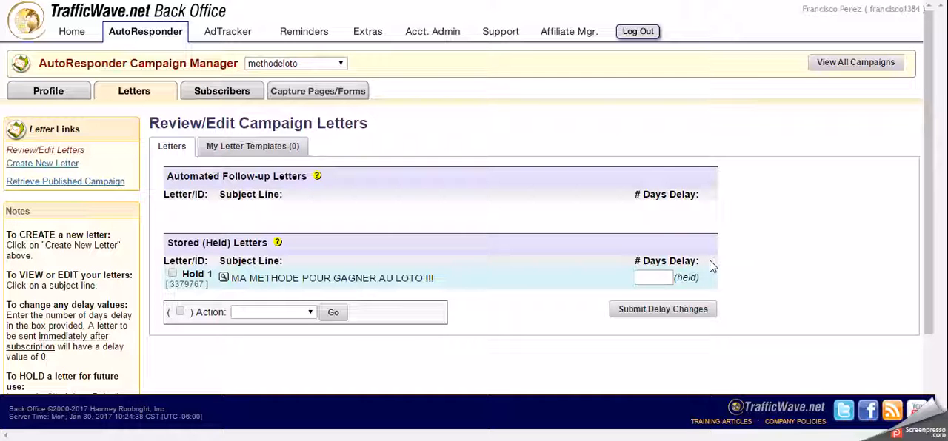
Enter the days delay for the held letter "MA METHODE POUR GAGNER AU LOTO !!!" and submit the delay change.
left_click(649, 278)
left_click(653, 275)
left_click(657, 311)
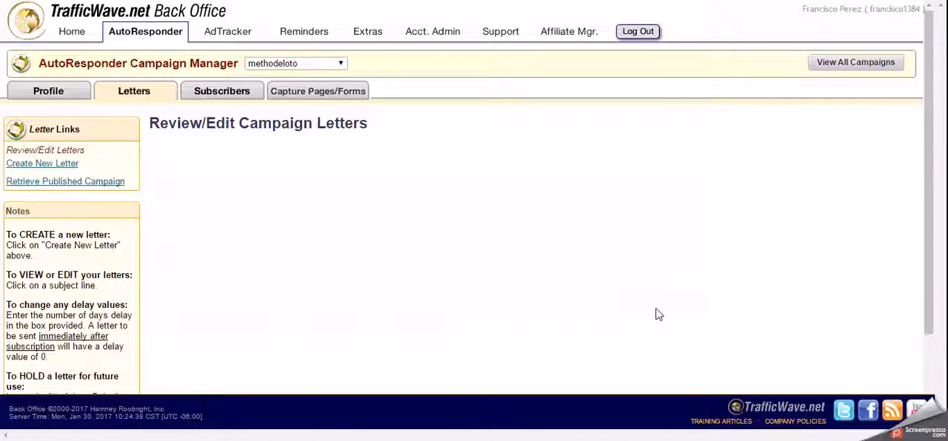